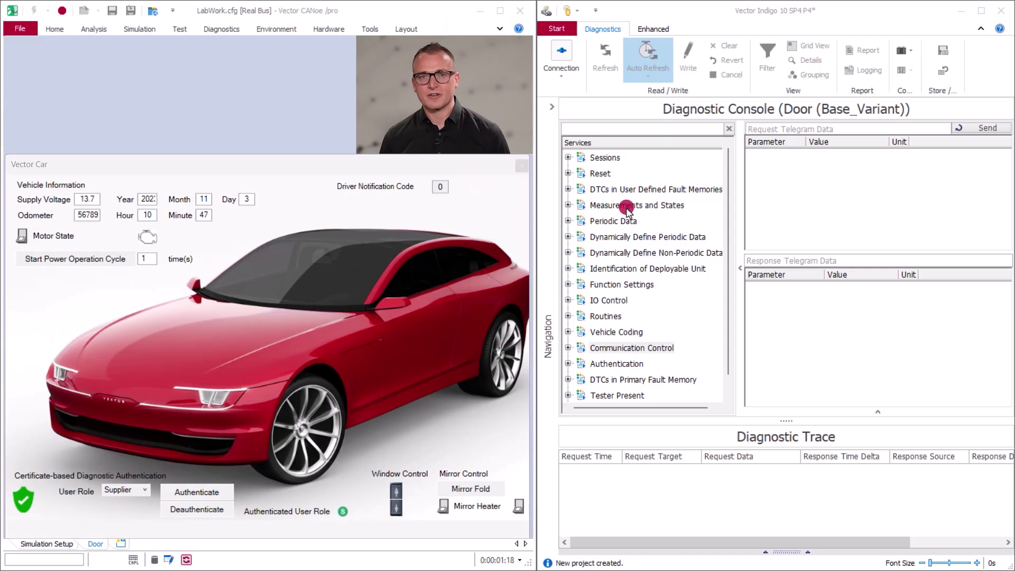
Filter Vector Indigo's Measurements and States services by the search term 'SupplyVoltage'
{"action": "left_click", "coordinate": [628, 208]}
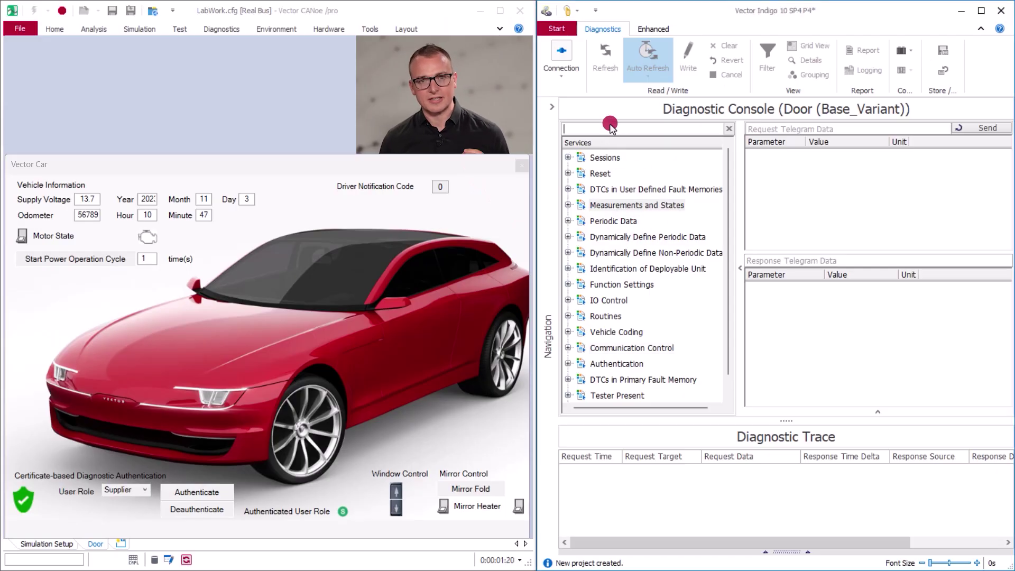
{"action": "left_click", "coordinate": [611, 126]}
{"action": "type", "text": "SupplyVoltage"}
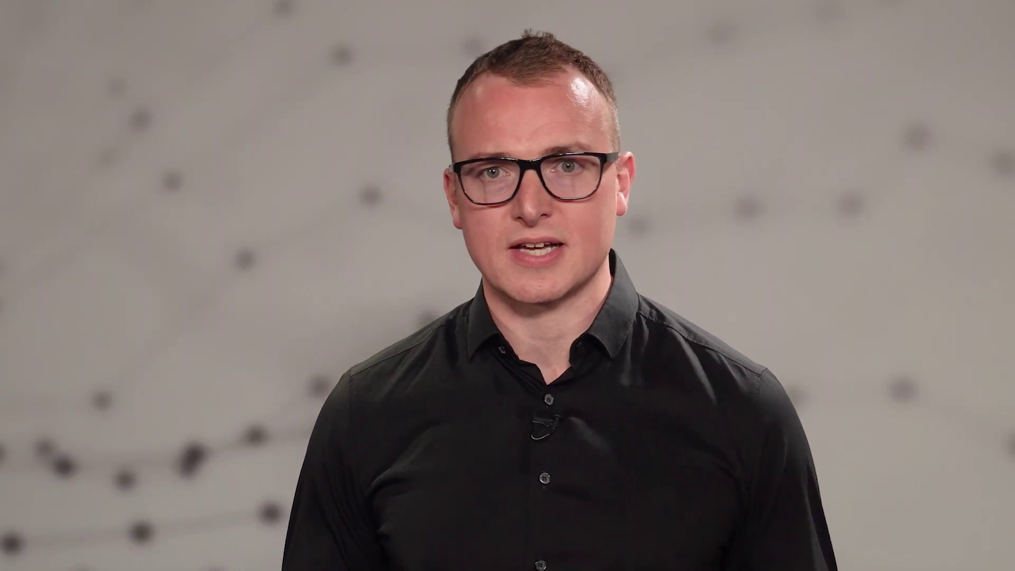
Add a DID named SupplyVoltage with identifier 0x200 and data object SupplyVoltage
{"action": "left_click", "coordinate": [385, 286]}
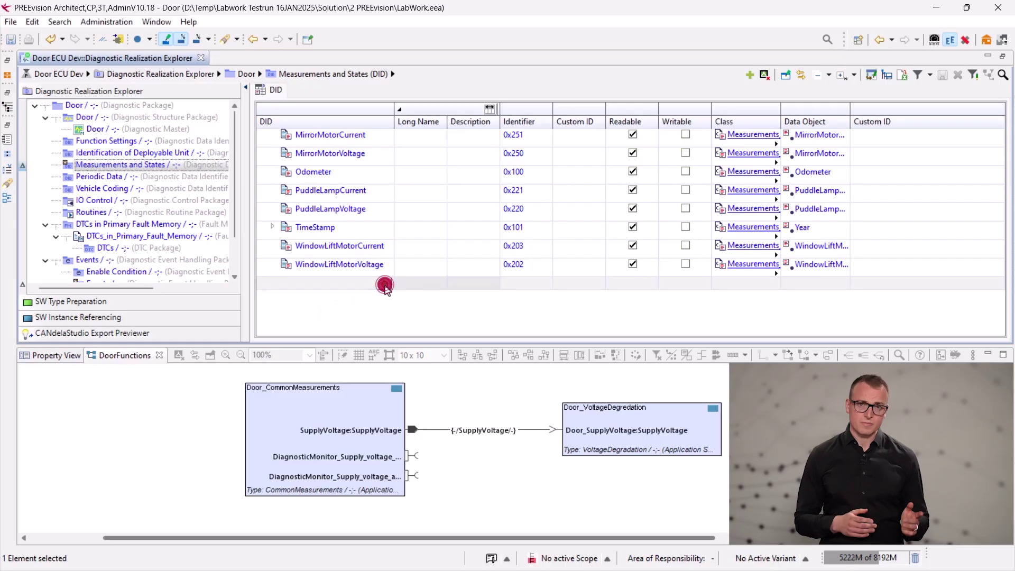
{"action": "type", "text": "Supply"}
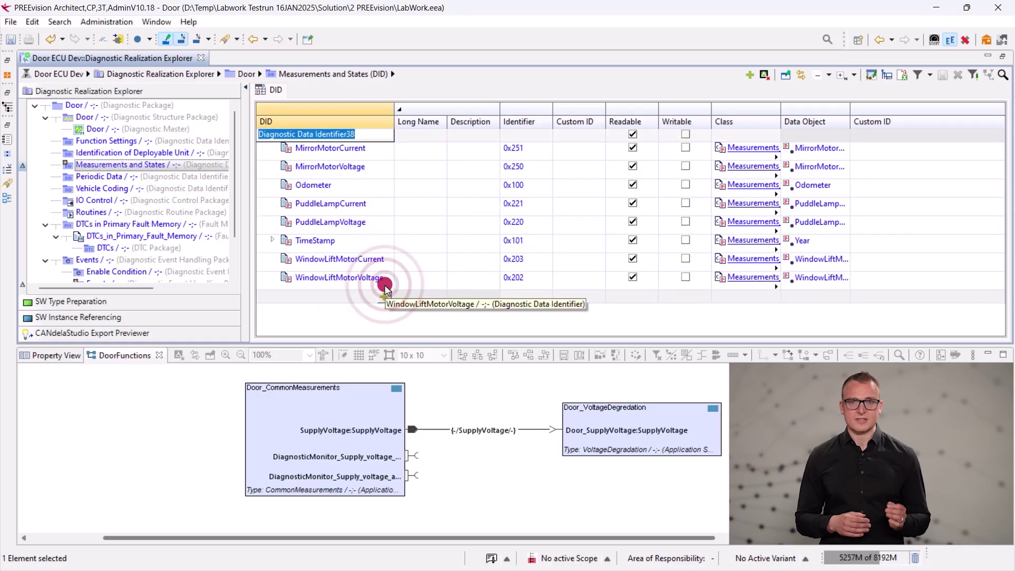
{"action": "key", "text": "Tab"}
{"action": "key", "text": "Tab"}
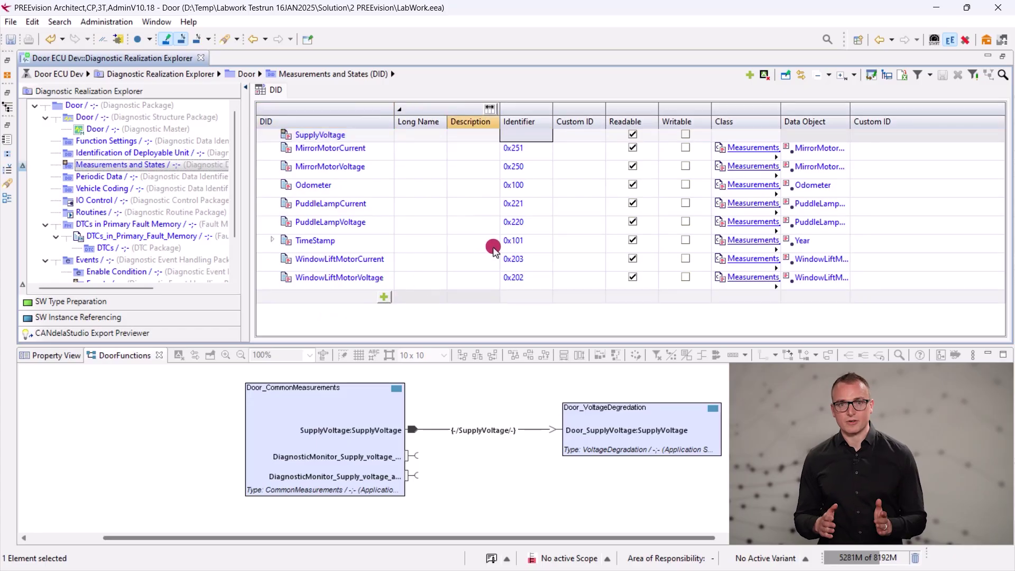
{"action": "key", "text": "Tab"}
{"action": "type", "text": "0x200"}
{"action": "left_click", "coordinate": [846, 135]}
{"action": "type", "text": "Suppl"}
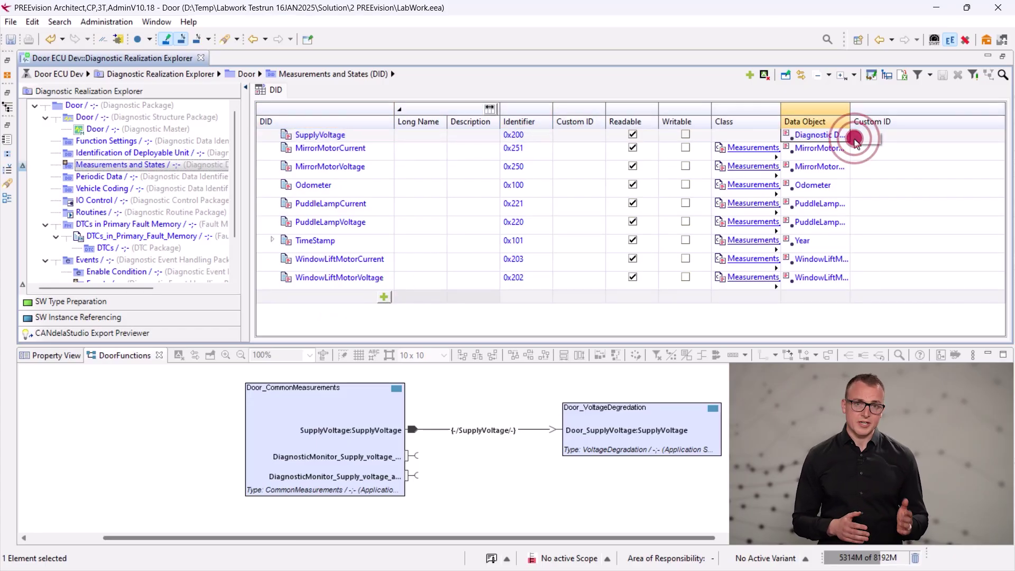
{"action": "type", "text": "yVoltage"}
{"action": "key", "text": "Return"}
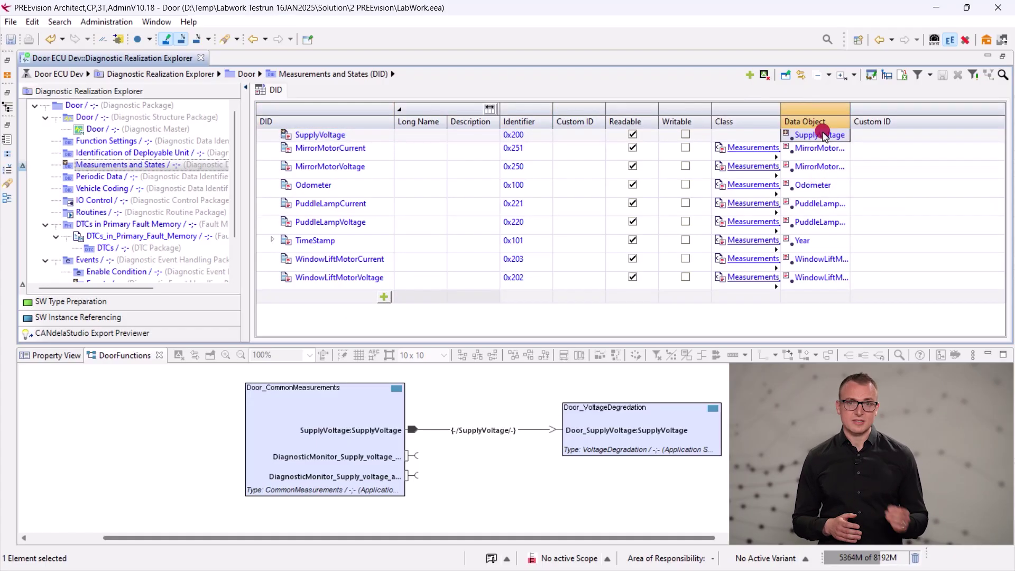
Link the DID's data object to the SupplyVoltage port's data element as a diagnostic port
{"action": "left_click_drag", "start_coordinate": [819, 135], "coordinate": [417, 462]}
{"action": "left_click", "coordinate": [426, 468]}
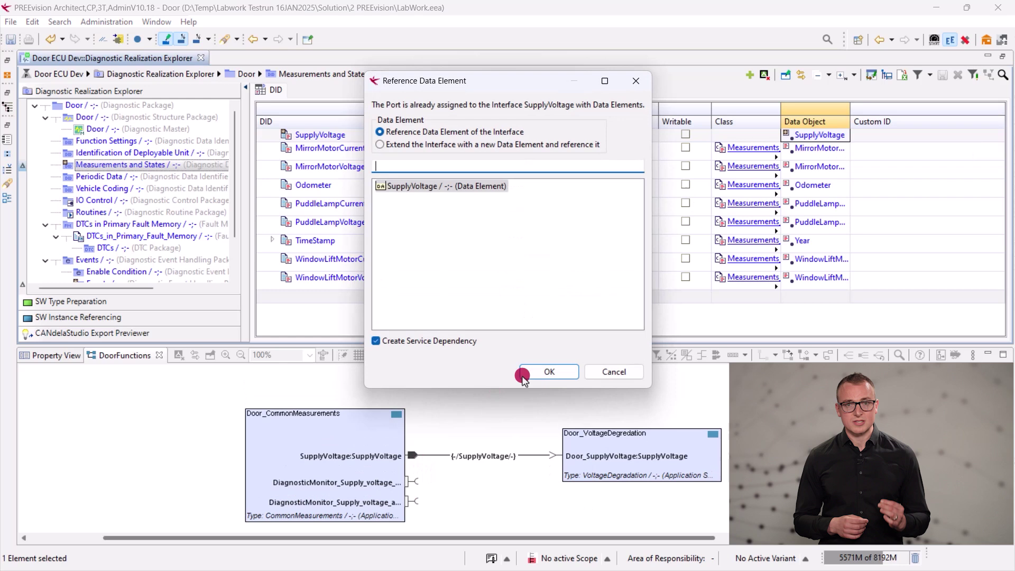
{"action": "left_click", "coordinate": [539, 372]}
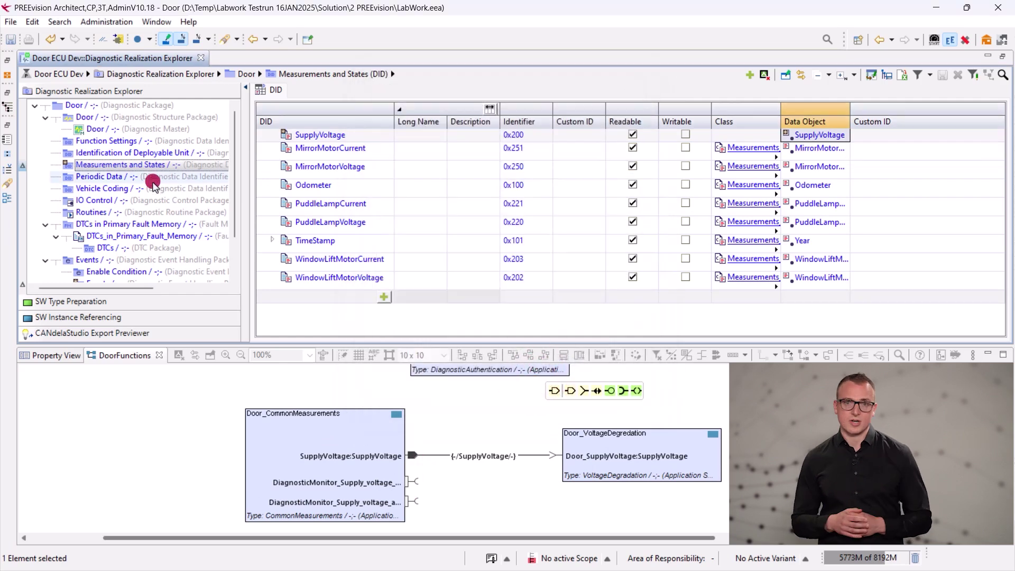
Create two diagnostic events for supply voltage below 9 V and above 16 V
{"action": "scroll", "coordinate": [113, 249], "scroll_direction": "down", "scroll_amount": 1}
{"action": "left_click", "coordinate": [101, 248]}
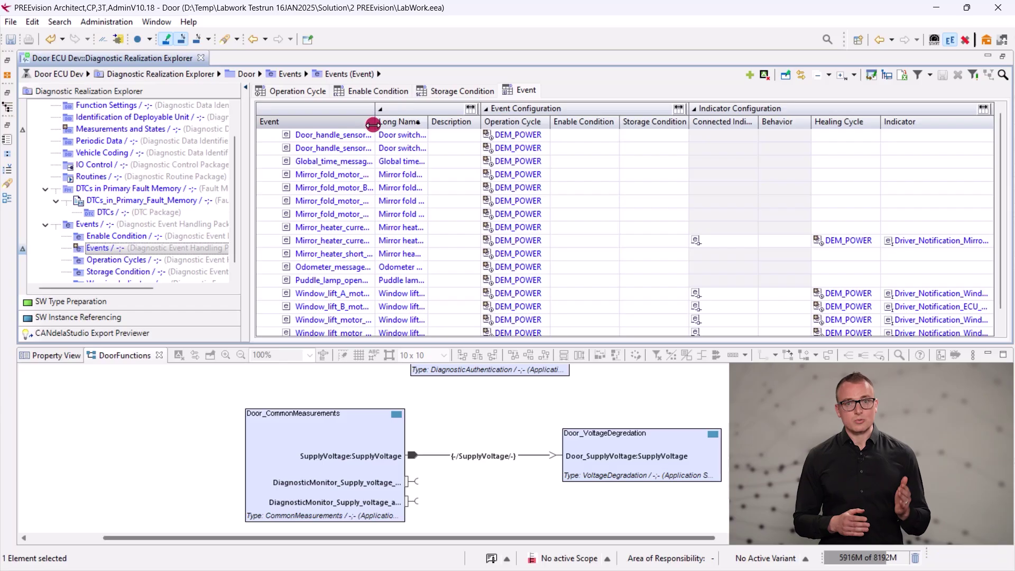
{"action": "double_click", "coordinate": [482, 129]}
{"action": "key", "text": "ctrl+n"}
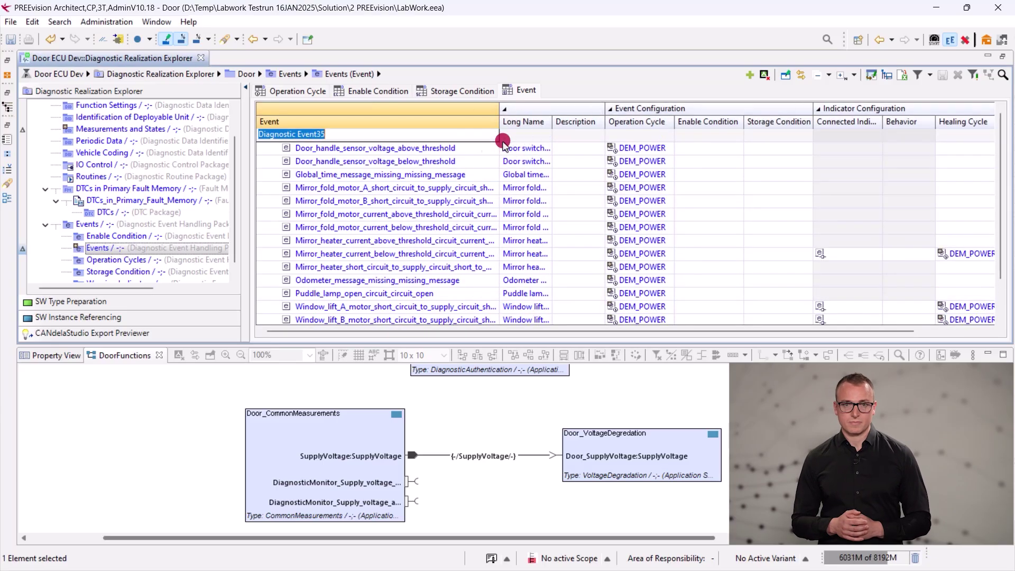
{"action": "key", "text": "ctrl+v"}
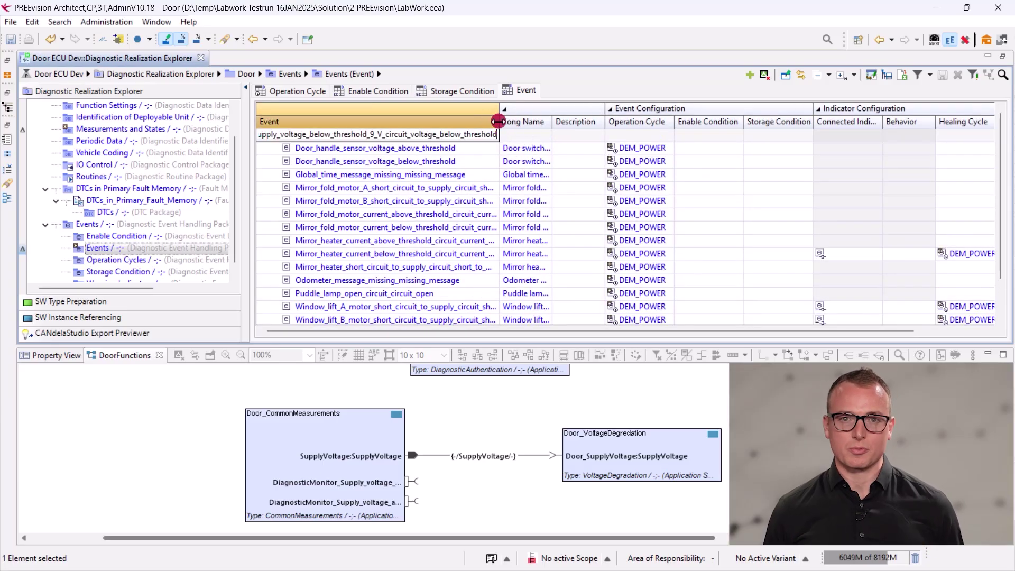
{"action": "left_click_drag", "start_coordinate": [498, 122], "coordinate": [580, 122]}
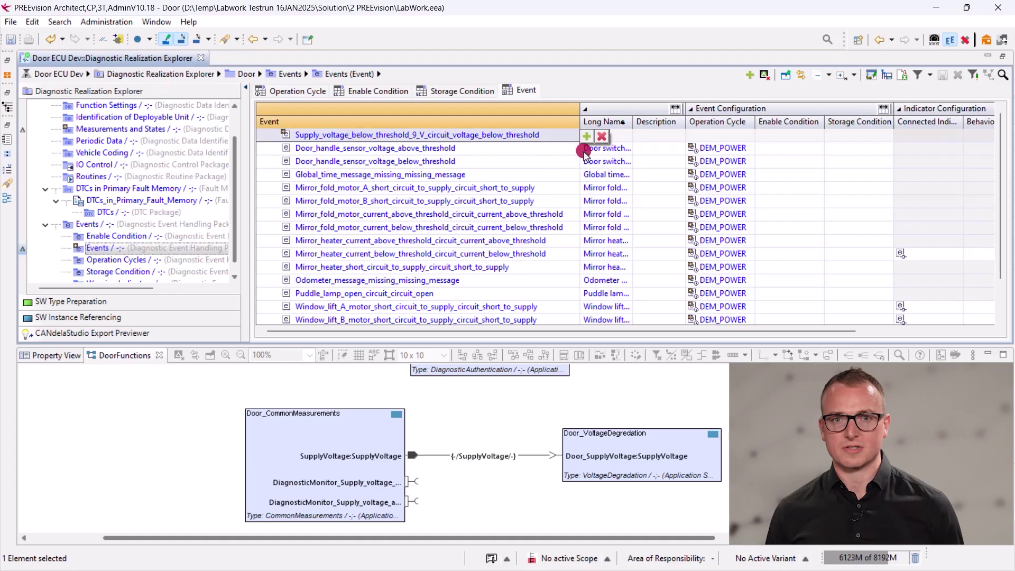
{"action": "left_click", "coordinate": [587, 137]}
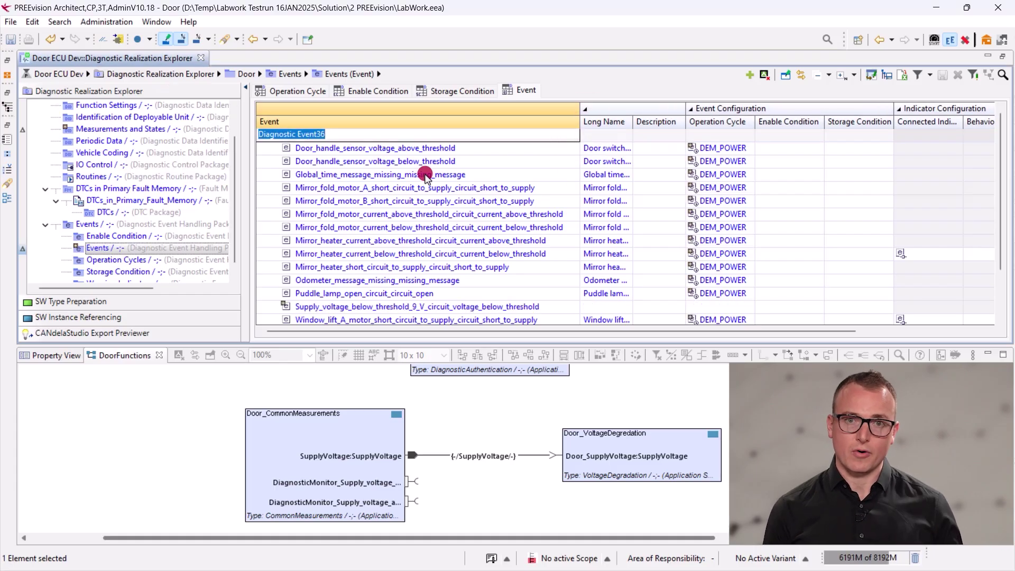
{"action": "type", "text": "Supply_voltage_above_threshold_16_V_circuit_voltage_above_threshold"}
{"action": "left_click", "coordinate": [320, 308]}
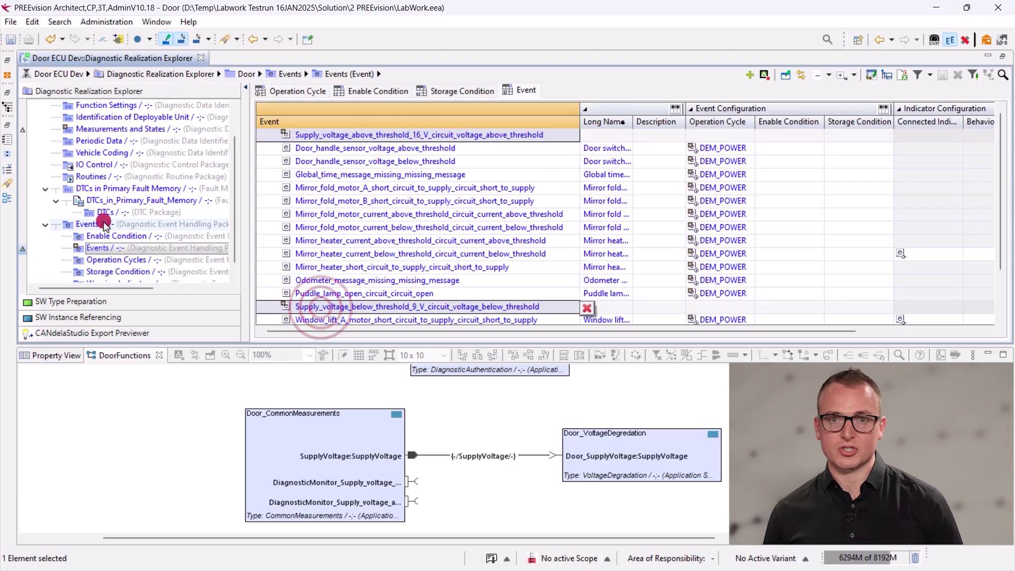
Assign the below-9 V event to DTC 0x900016 and the above-16 V event to DTC 0x900017
{"action": "double_click", "coordinate": [103, 212]}
{"action": "left_click_drag", "start_coordinate": [478, 109], "coordinate": [568, 109]}
{"action": "left_click_drag", "start_coordinate": [902, 108], "coordinate": [720, 109]}
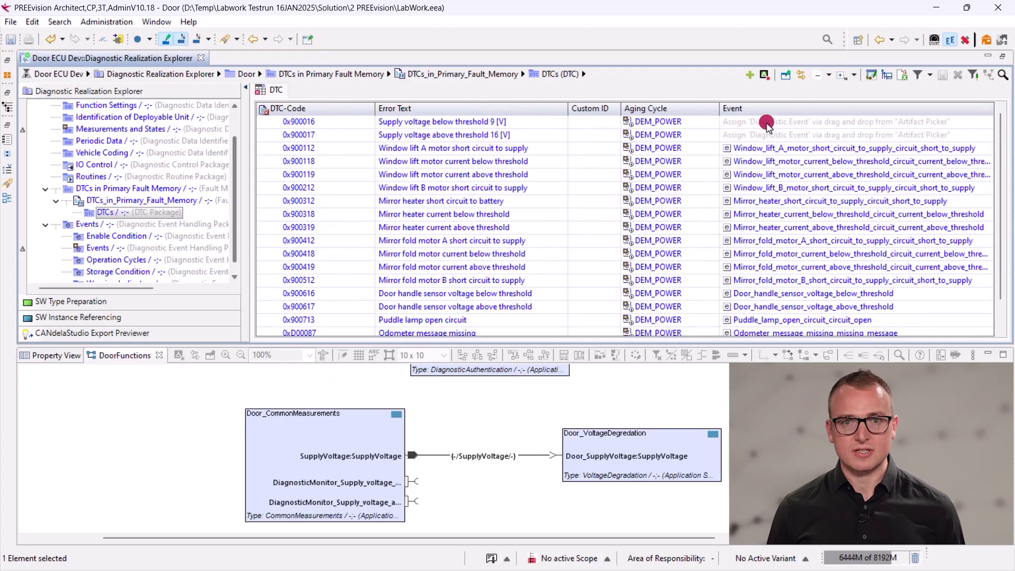
{"action": "left_click", "coordinate": [767, 122]}
{"action": "scroll", "coordinate": [105, 211], "scroll_direction": "down", "scroll_amount": 5}
{"action": "left_click_drag", "start_coordinate": [106, 246], "coordinate": [726, 123]}
{"action": "left_click", "coordinate": [737, 137]}
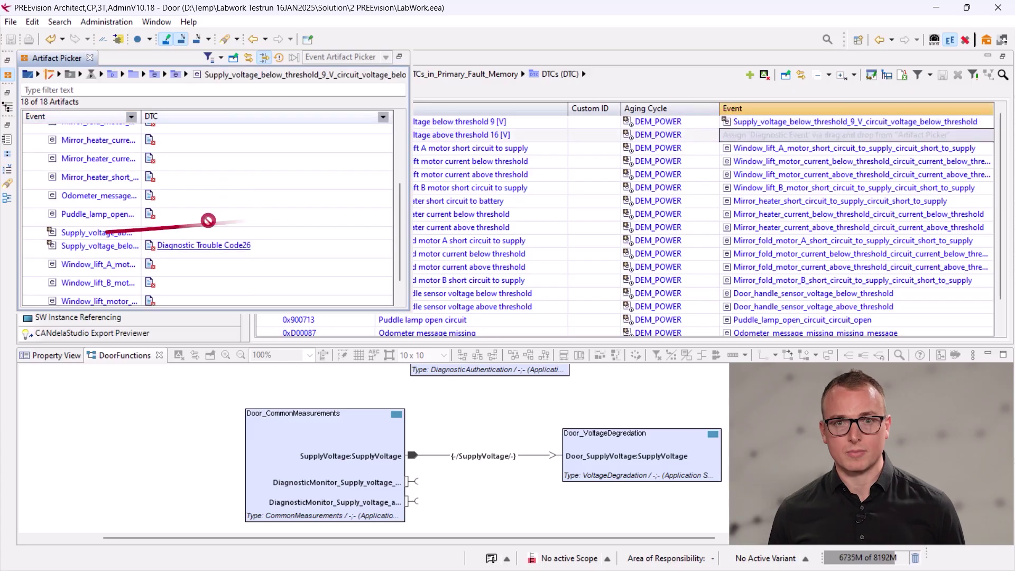
{"action": "left_click_drag", "start_coordinate": [207, 221], "coordinate": [730, 136]}
{"action": "left_click", "coordinate": [738, 149]}
{"action": "left_click", "coordinate": [581, 175]}
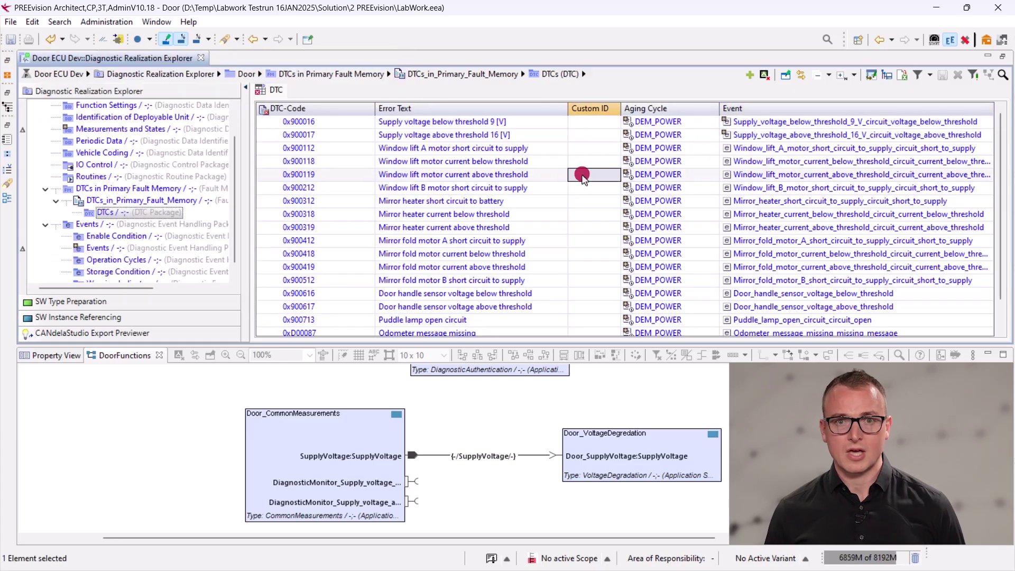
{"action": "scroll", "coordinate": [106, 174], "scroll_direction": "up", "scroll_amount": 1}
{"action": "left_click", "coordinate": [101, 129]}
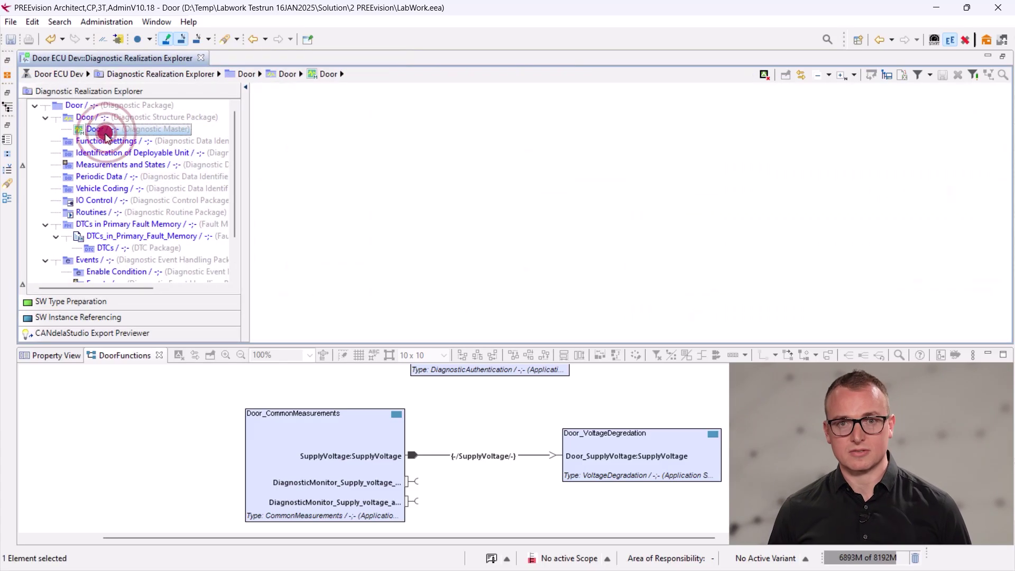
Export the Door diagnostic master as a CANdelaStudio diagnostic exchange file (*.pvcdi)
{"action": "right_click", "coordinate": [104, 132]}
{"action": "mouse_move", "coordinate": [170, 299]}
{"action": "mouse_move", "coordinate": [350, 314]}
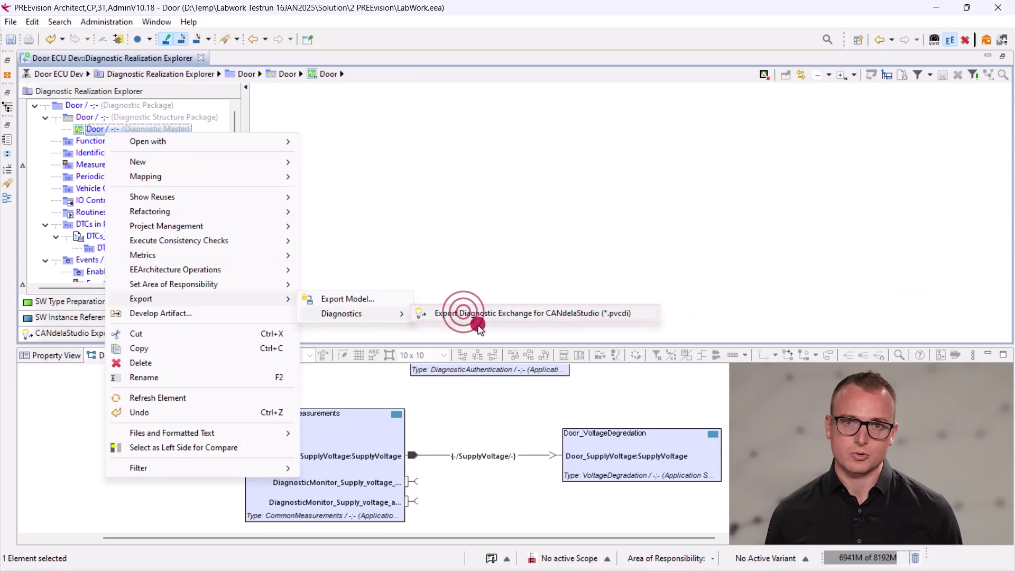
{"action": "left_click", "coordinate": [464, 314]}
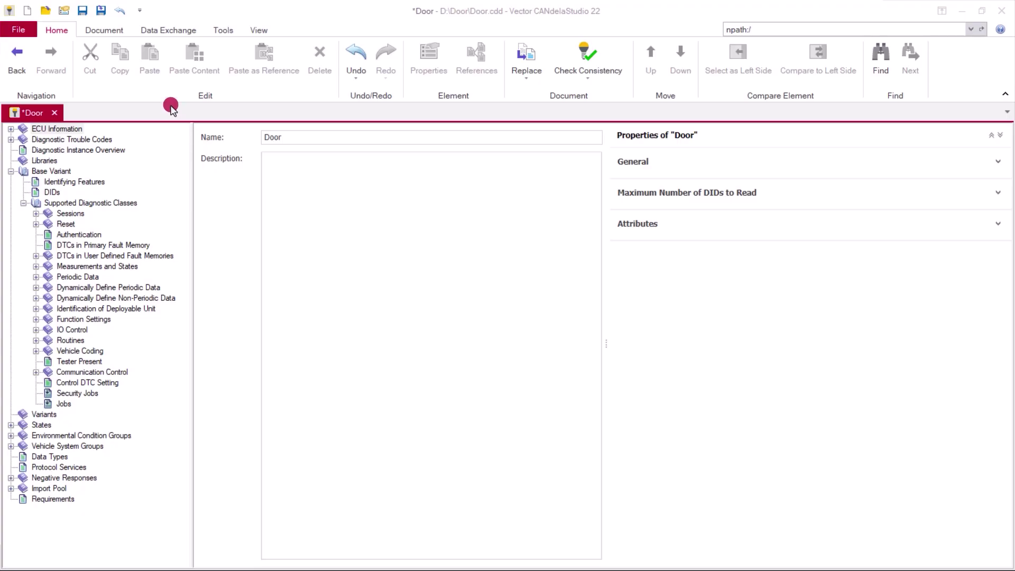
Import Door.pvcdi from PREEvision and check the imported 0x0200 SupplyVoltage DID
{"action": "left_click", "coordinate": [174, 32]}
{"action": "left_click", "coordinate": [47, 62]}
{"action": "left_click", "coordinate": [204, 99]}
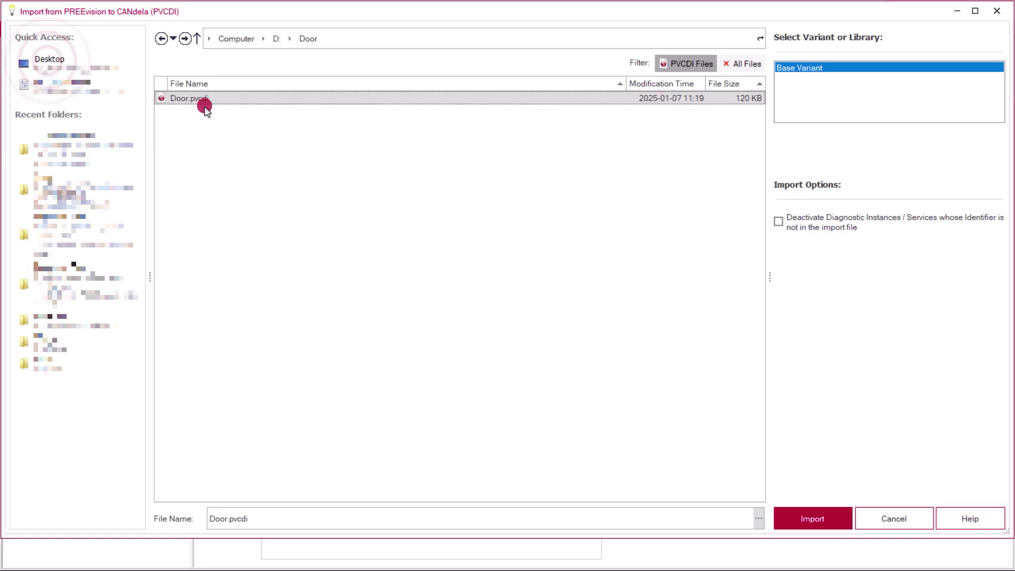
{"action": "left_click", "coordinate": [810, 517]}
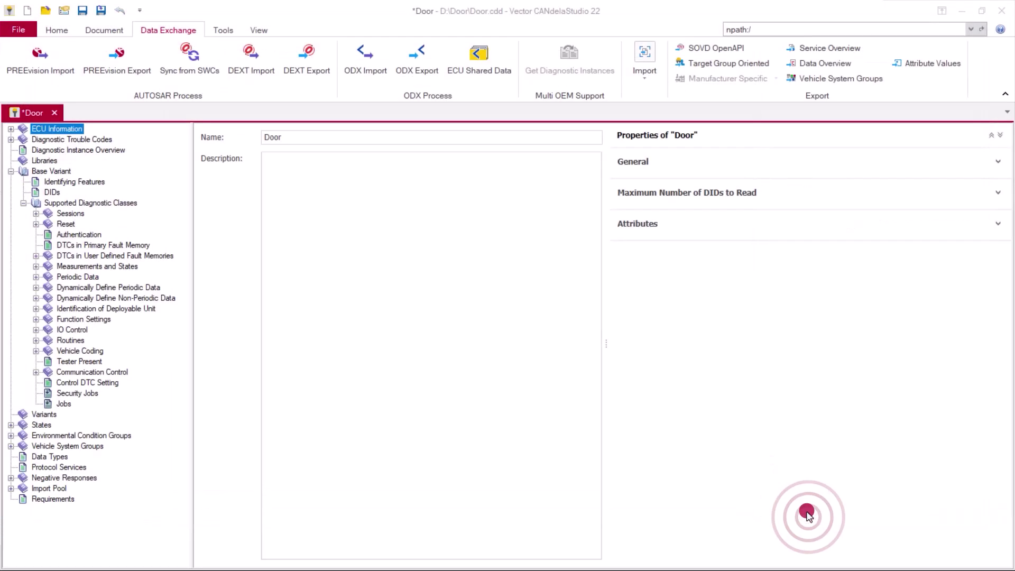
{"action": "left_click", "coordinate": [52, 192]}
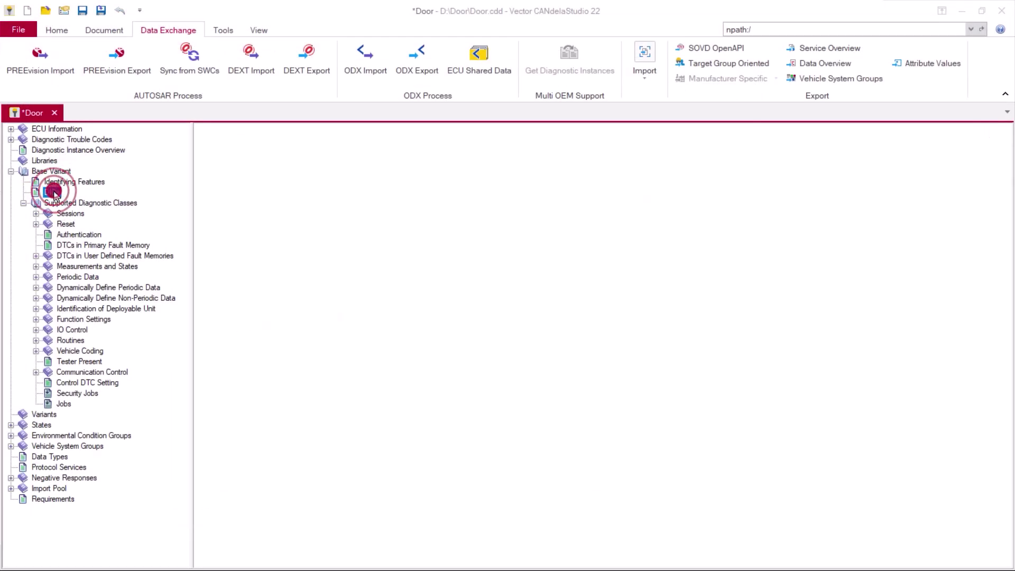
{"action": "left_click", "coordinate": [257, 206]}
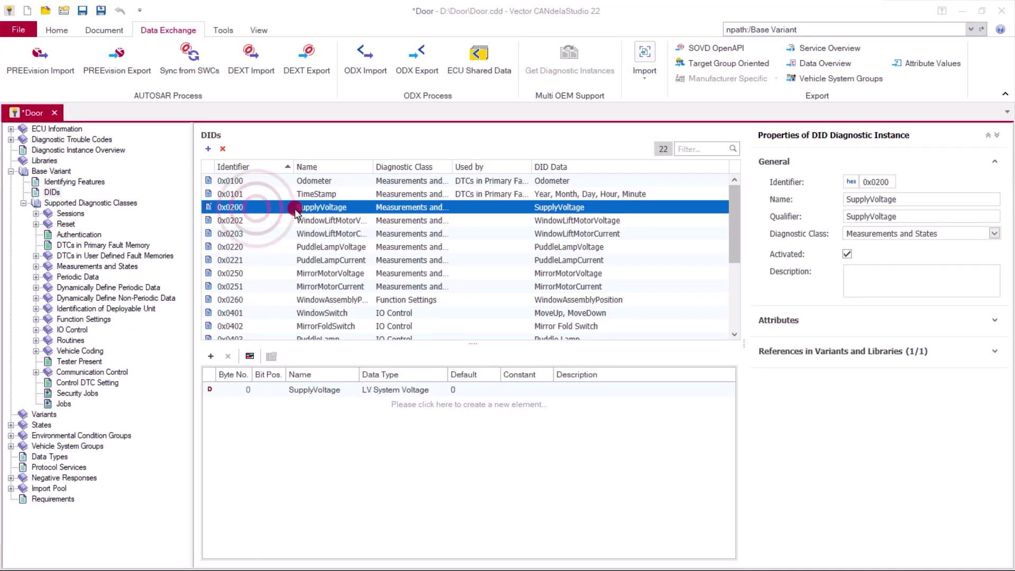
Give DTC B100016 aging cycle DEM_IGNITION, aging threshold 40, and a pasted repair instruction
{"action": "left_click", "coordinate": [96, 246]}
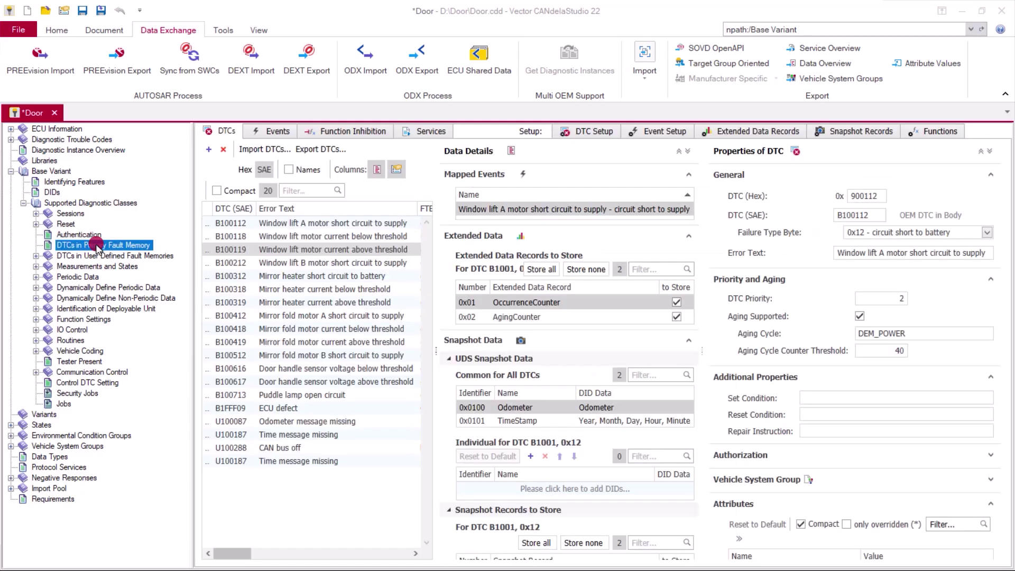
{"action": "left_click", "coordinate": [357, 226]}
{"action": "left_click", "coordinate": [905, 351]}
{"action": "left_click", "coordinate": [943, 335]}
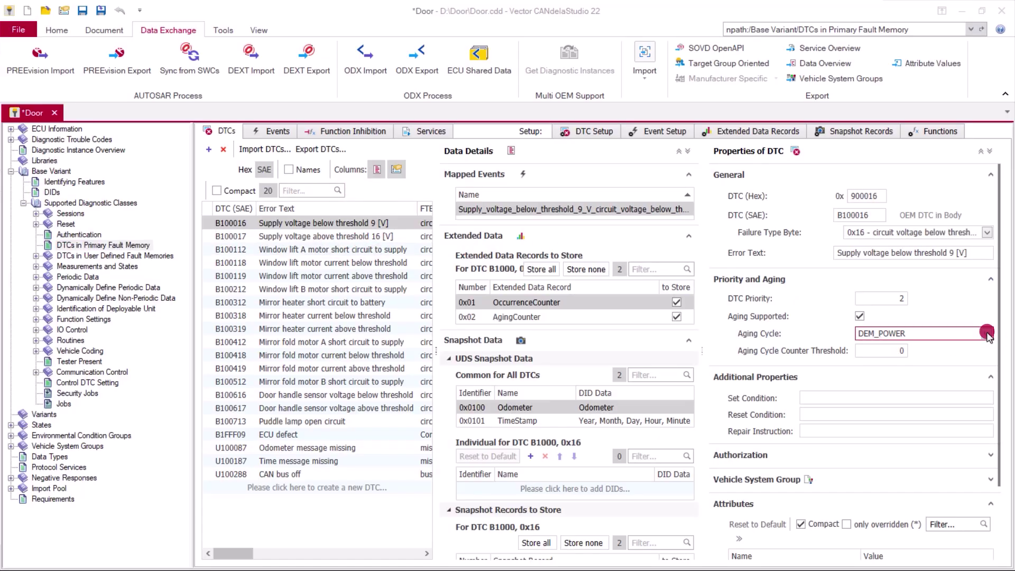
{"action": "left_click", "coordinate": [987, 334]}
{"action": "left_click", "coordinate": [915, 350]}
{"action": "left_click", "coordinate": [906, 352]}
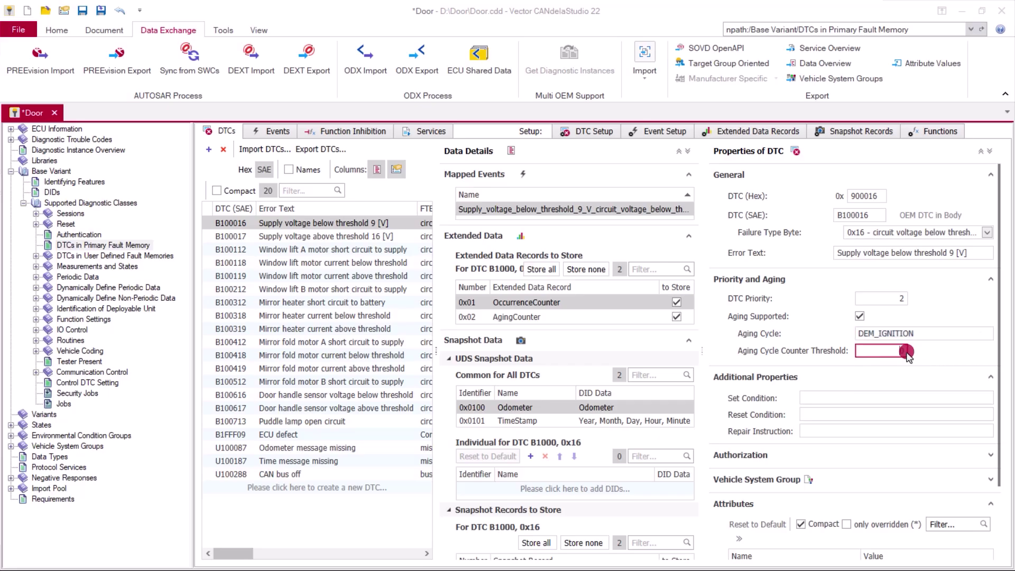
{"action": "left_click", "coordinate": [831, 431]}
{"action": "type", "text": "Check about current and voltage of ECU. Replace power unit if needed."}
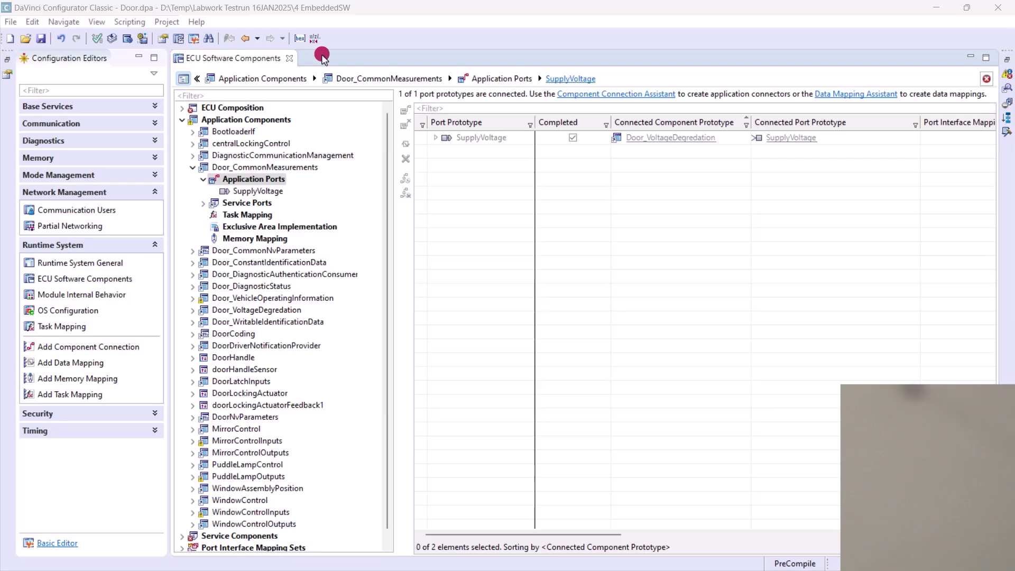
Review the DoorDiagnostics.arxml and DoorSystem.arxml input files, then return to ECU Software Components
{"action": "left_click", "coordinate": [180, 38]}
{"action": "left_click", "coordinate": [241, 169]}
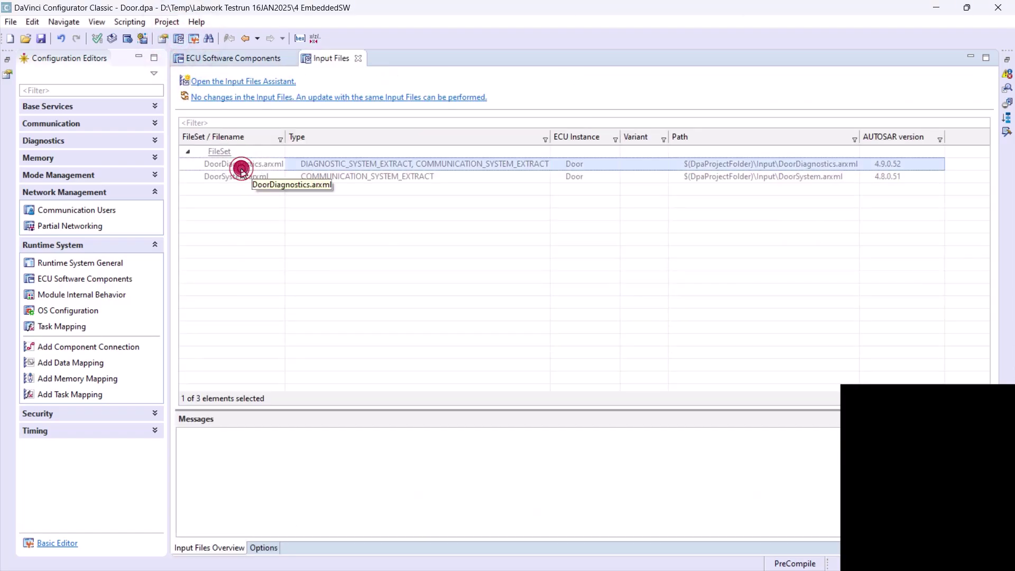
{"action": "left_click", "coordinate": [232, 177], "text": "shift"}
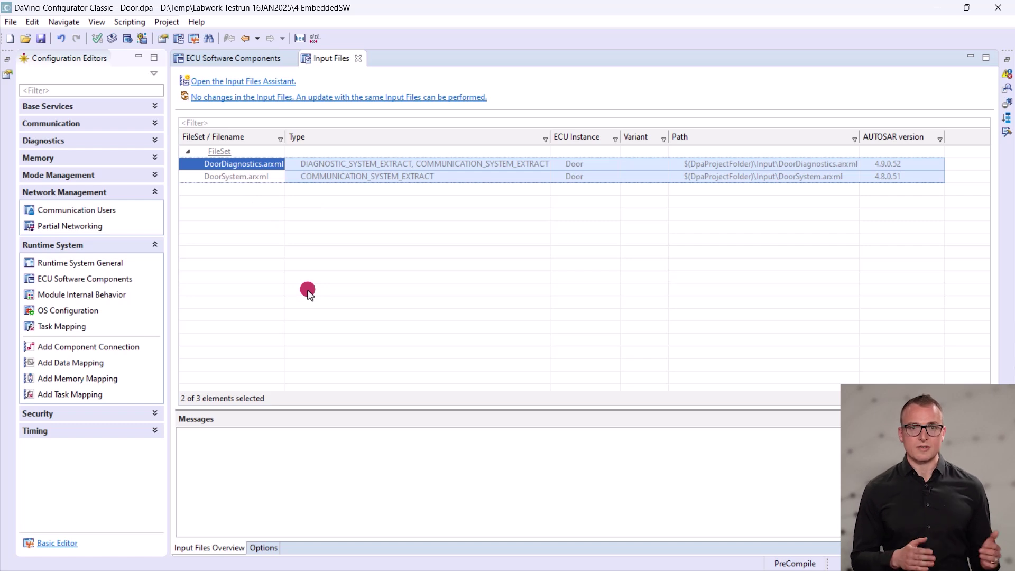
{"action": "left_click", "coordinate": [232, 60]}
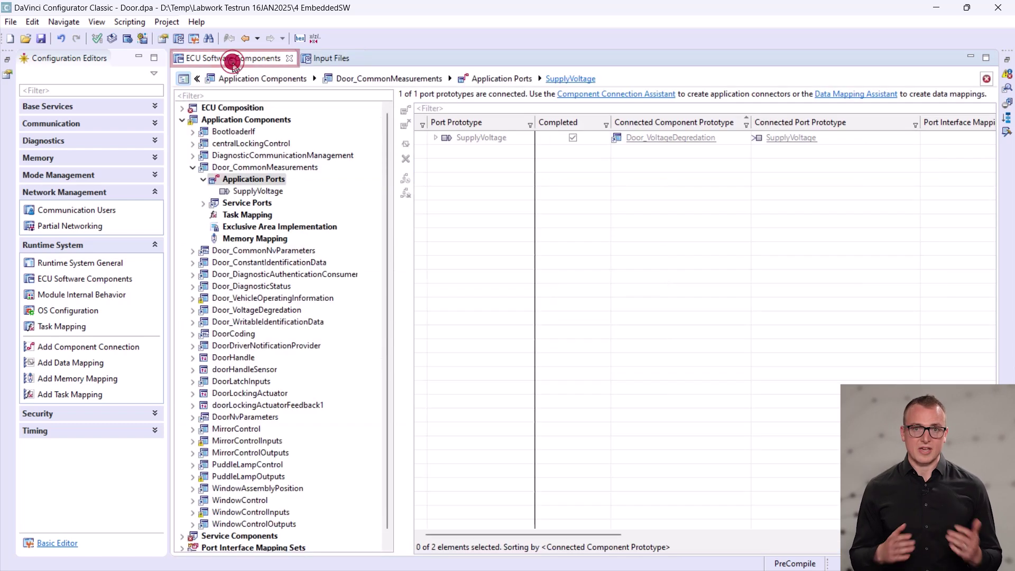
{"action": "left_click", "coordinate": [107, 349]}
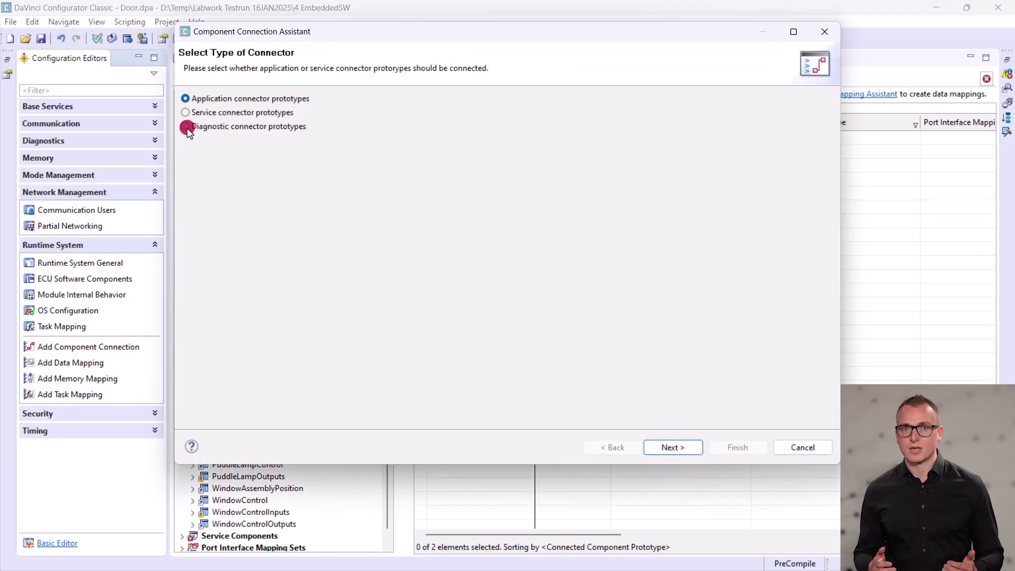
Connect Door_CommonMeasurements' two DiagnosticMonitor supply-voltage ports and SupplyVoltage as diagnostic connectors
{"action": "left_click", "coordinate": [681, 451]}
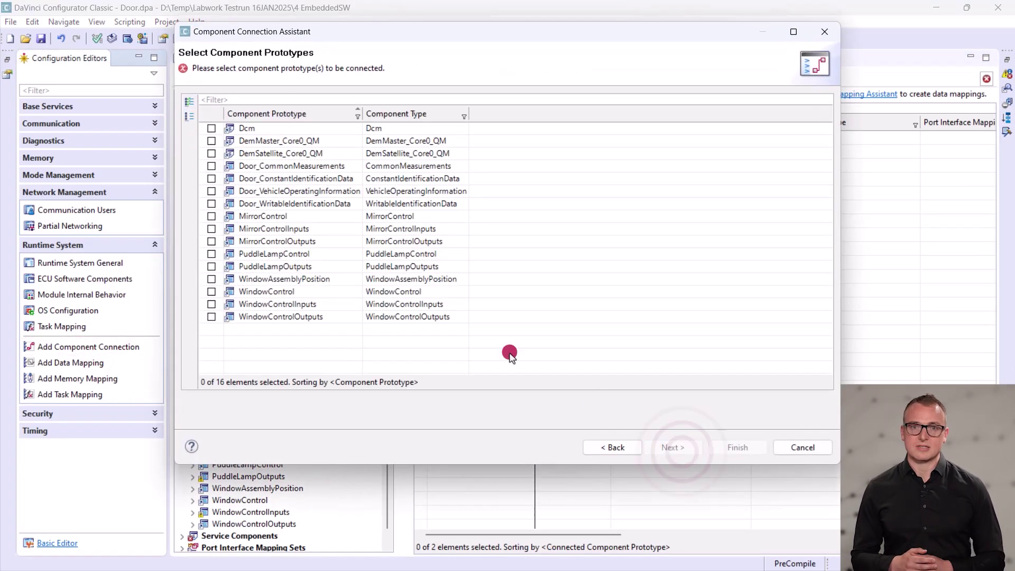
{"action": "left_click", "coordinate": [211, 167]}
{"action": "left_click", "coordinate": [661, 447]}
{"action": "left_click", "coordinate": [212, 128]}
{"action": "left_click", "coordinate": [212, 141]}
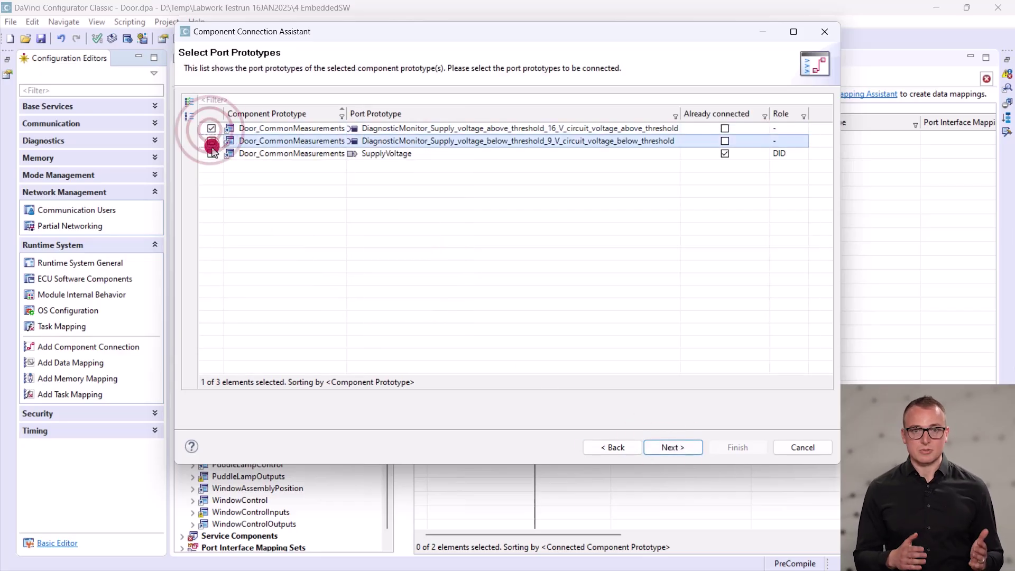
{"action": "left_click", "coordinate": [211, 153]}
{"action": "left_click", "coordinate": [672, 448]}
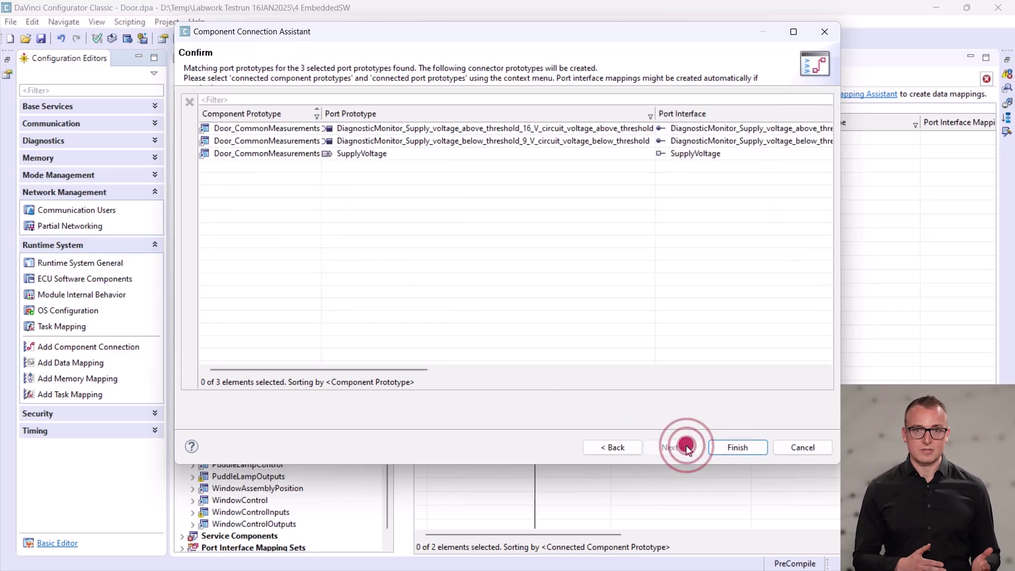
{"action": "left_click", "coordinate": [272, 129]}
{"action": "left_click", "coordinate": [271, 141], "text": "shift"}
{"action": "left_click", "coordinate": [260, 153], "text": "shift"}
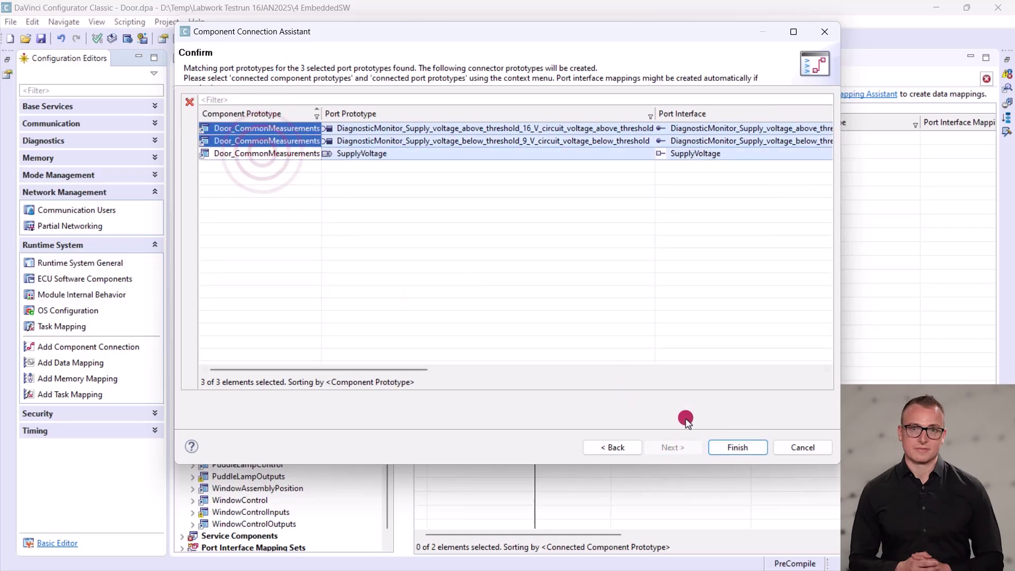
{"action": "left_click", "coordinate": [724, 447]}
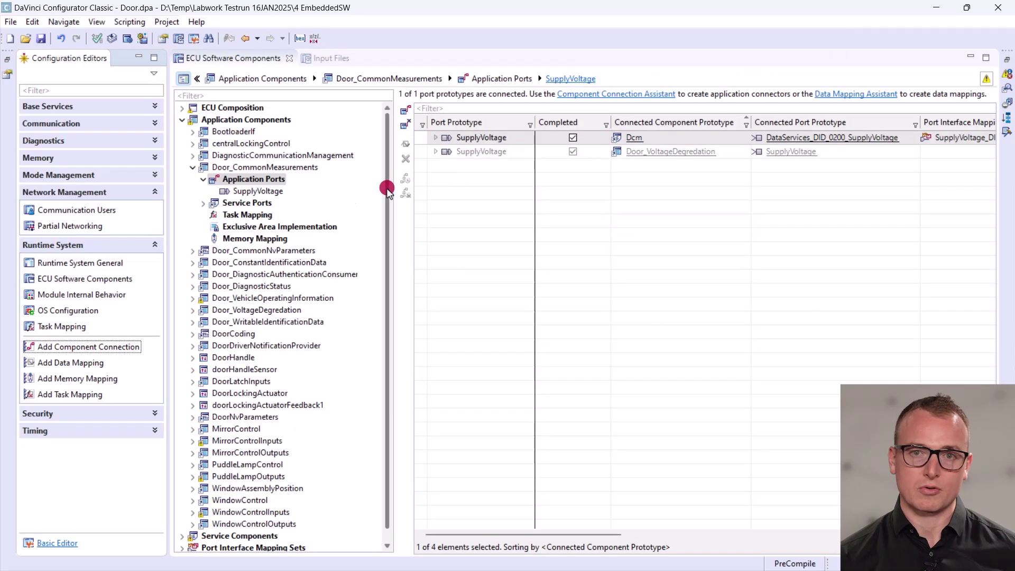
Select both supply-voltage DiagnosticMonitor service ports to verify their DemSatellite_Core0_QM connection
{"action": "left_click", "coordinate": [269, 203]}
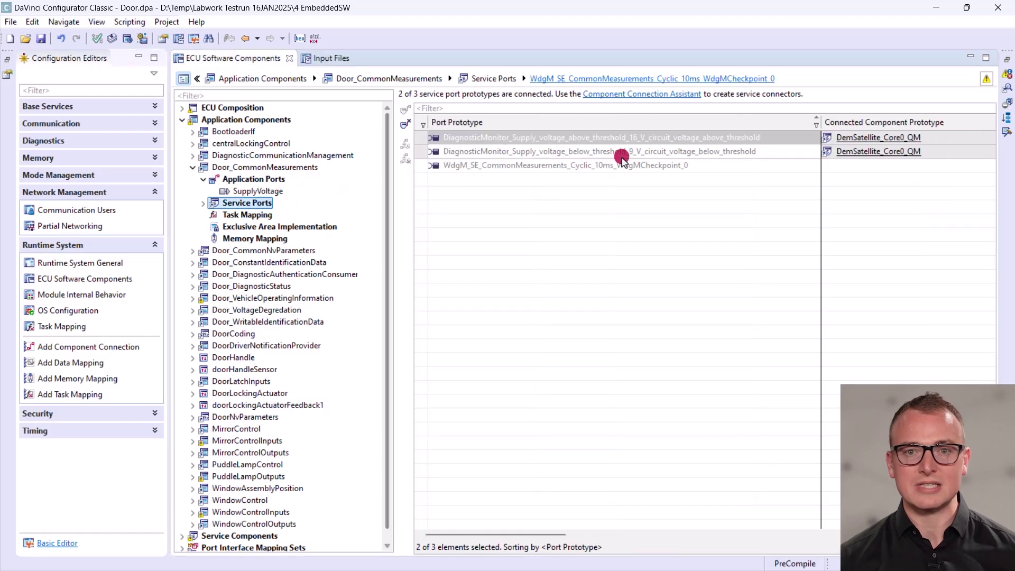
{"action": "left_click", "coordinate": [613, 139]}
{"action": "left_click", "coordinate": [589, 155], "text": "ctrl"}
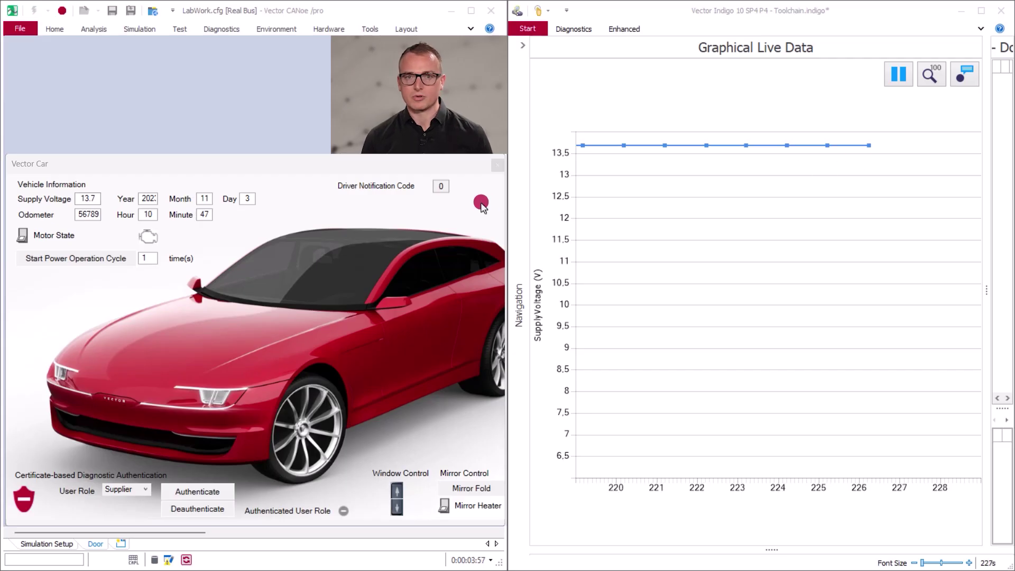
Drop the Vector Car supply voltage to 7.0 V and reveal the DTC Browser showing B1000 16
{"action": "left_click", "coordinate": [89, 197]}
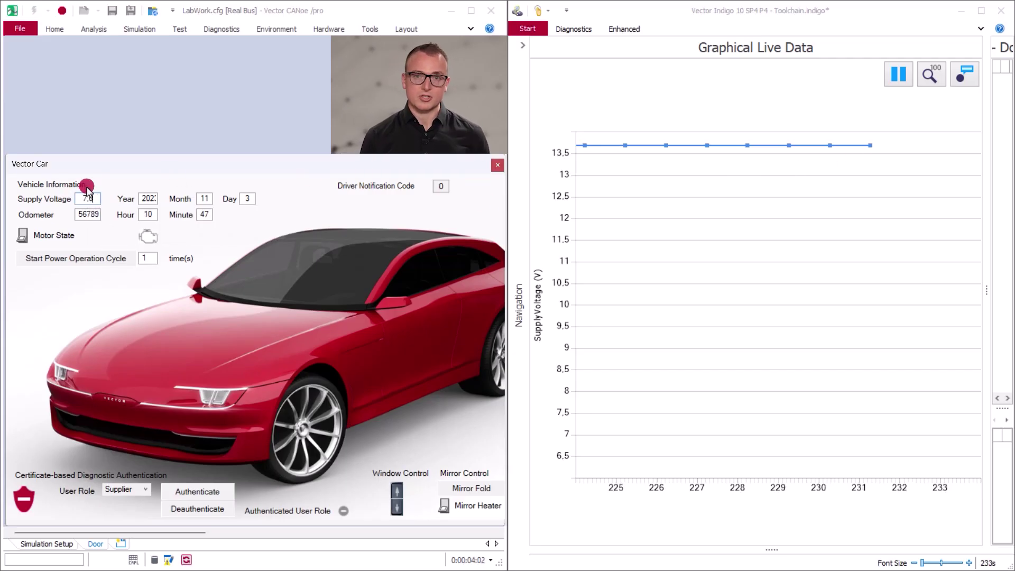
{"action": "type", "text": "7.0"}
{"action": "key", "text": "Return"}
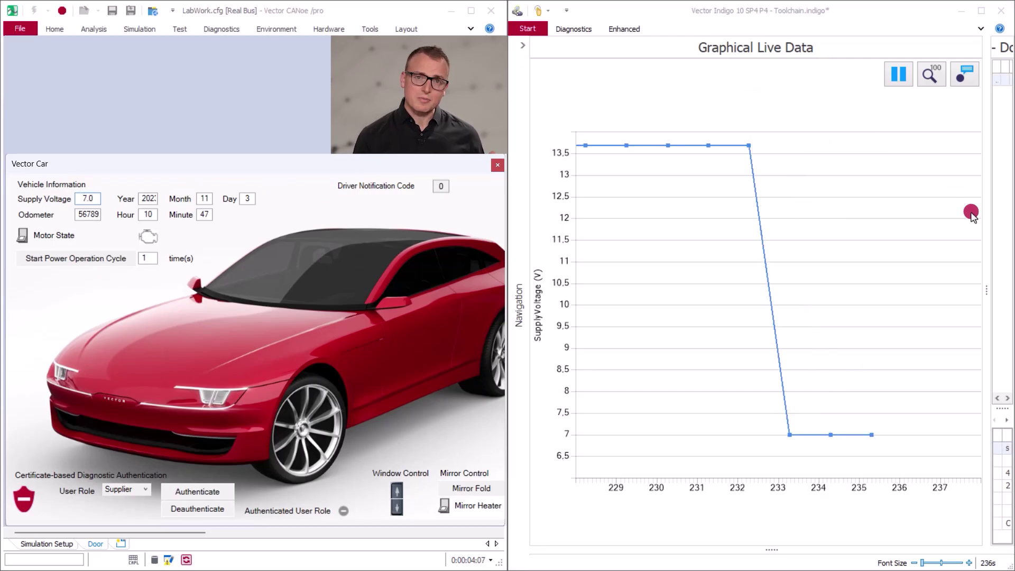
{"action": "left_click_drag", "start_coordinate": [989, 290], "coordinate": [919, 284]}
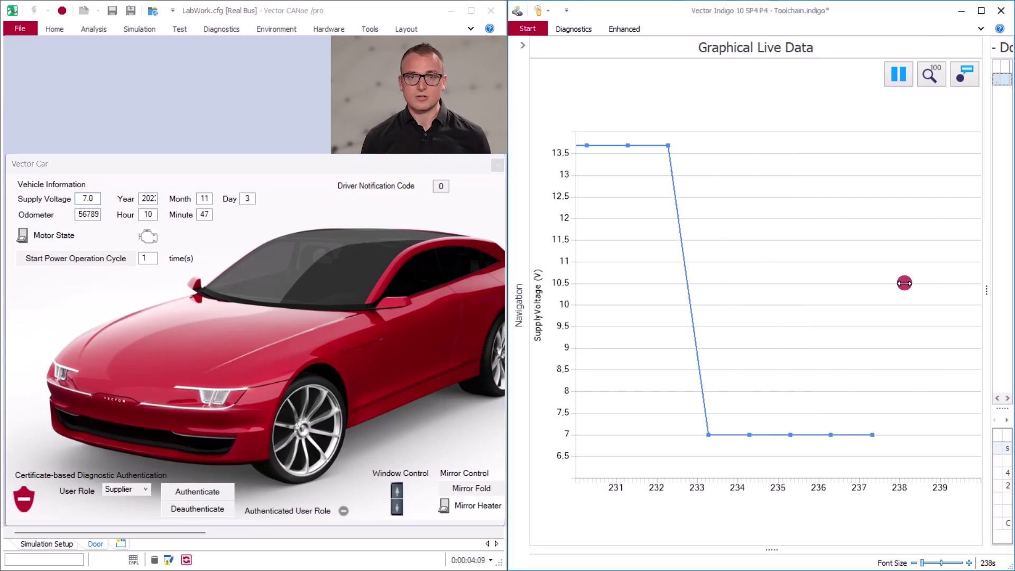
{"action": "left_click_drag", "start_coordinate": [677, 263], "coordinate": [608, 261]}
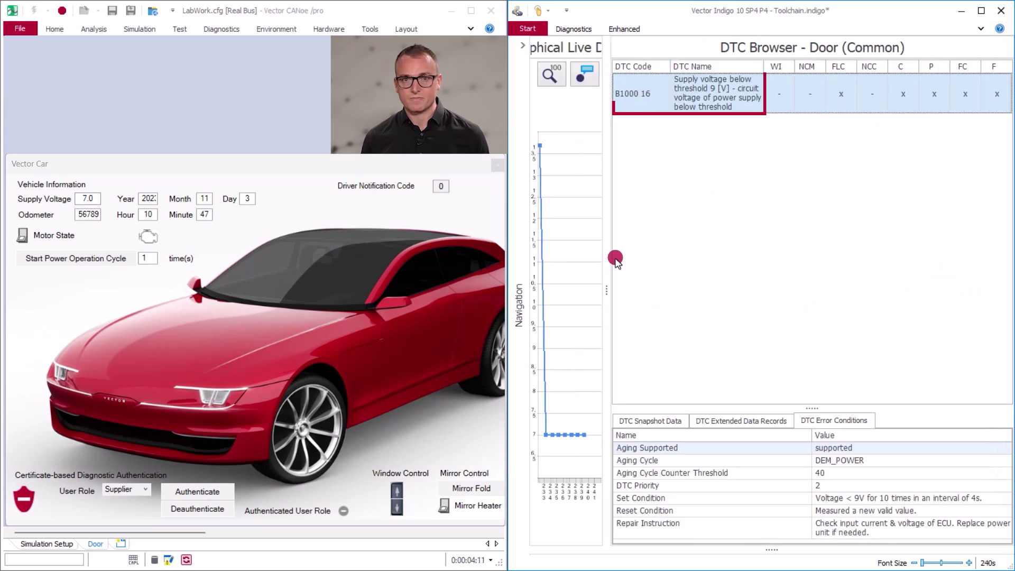